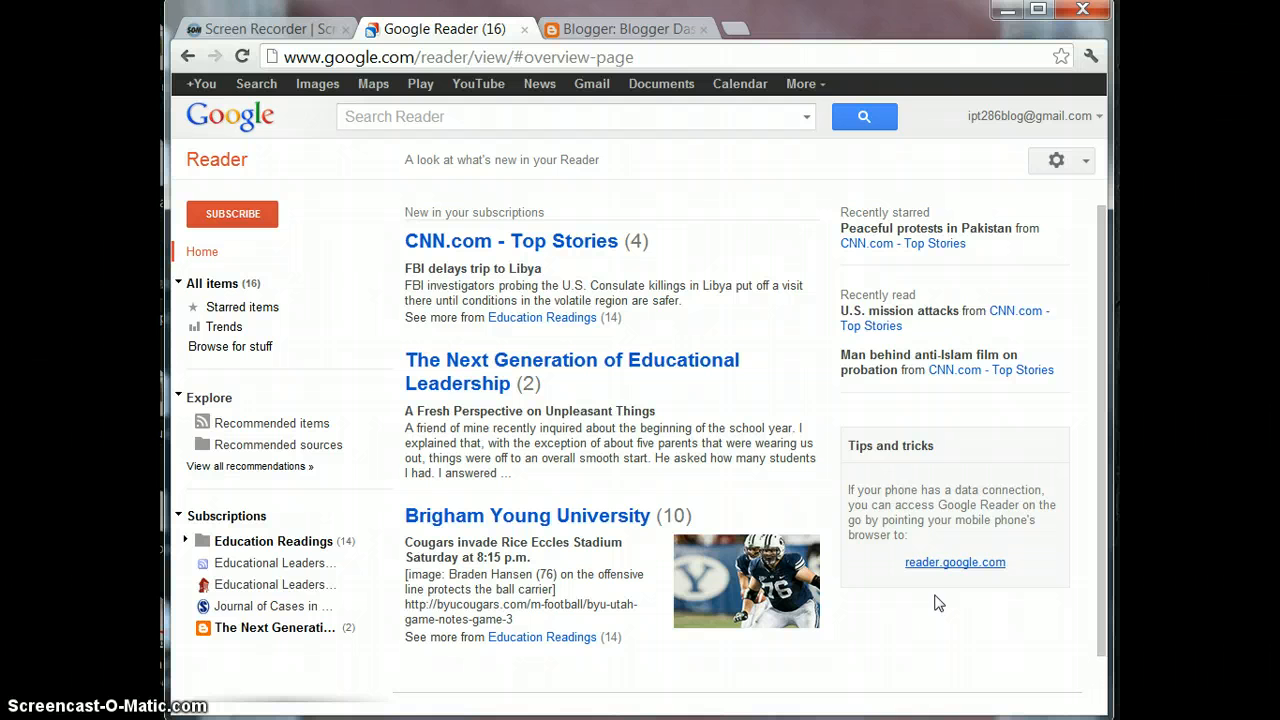
Start a new bundle from the Education Readings subscription folder.
{"action": "left_click", "coordinate": [930, 617]}
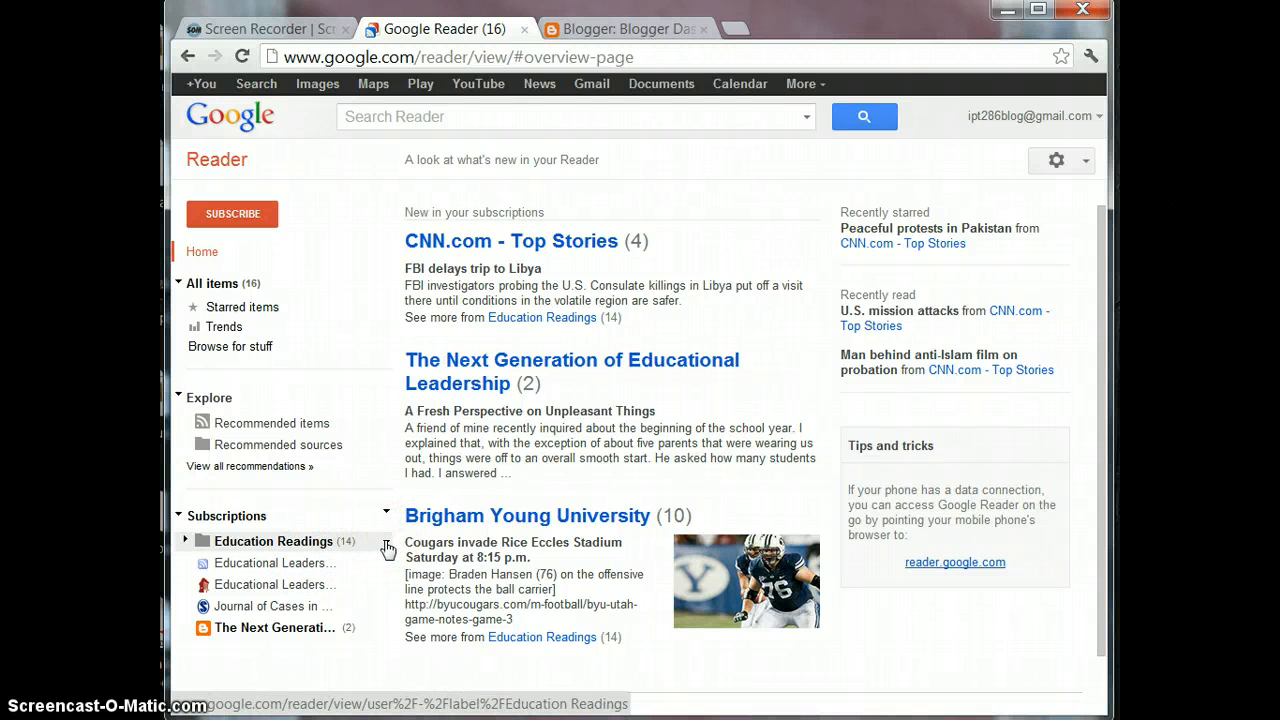
{"action": "left_click", "coordinate": [385, 542]}
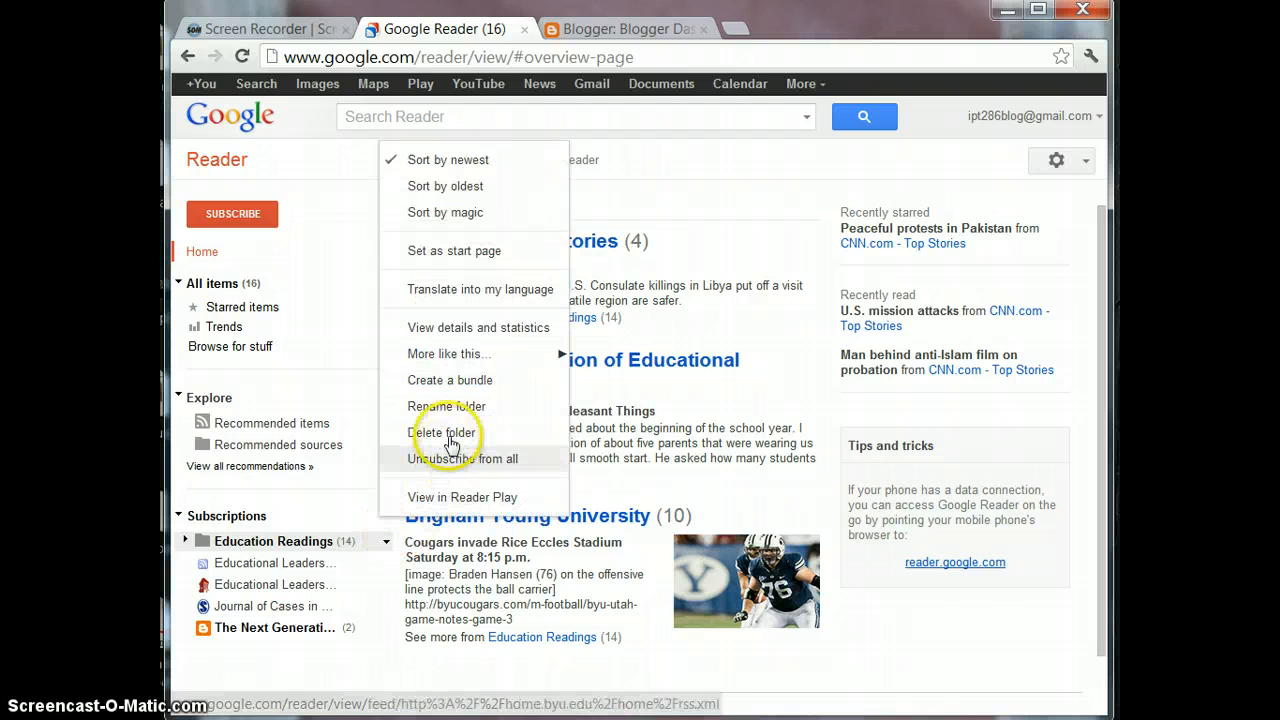
{"action": "left_click", "coordinate": [462, 385]}
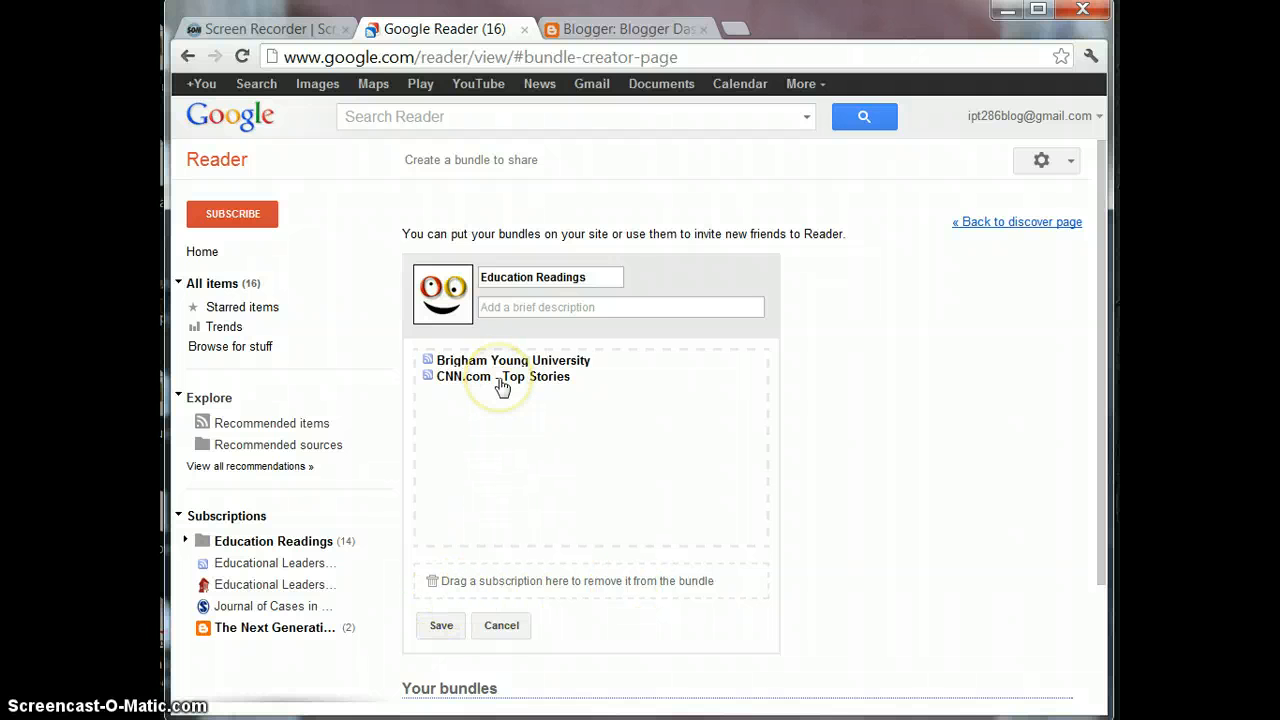
Remove CNN.com - Top Stories from the bundle and add Educational Leadership and Journal of Cases in Educational Leadership.
{"action": "left_click_drag", "start_coordinate": [500, 386], "coordinate": [545, 596]}
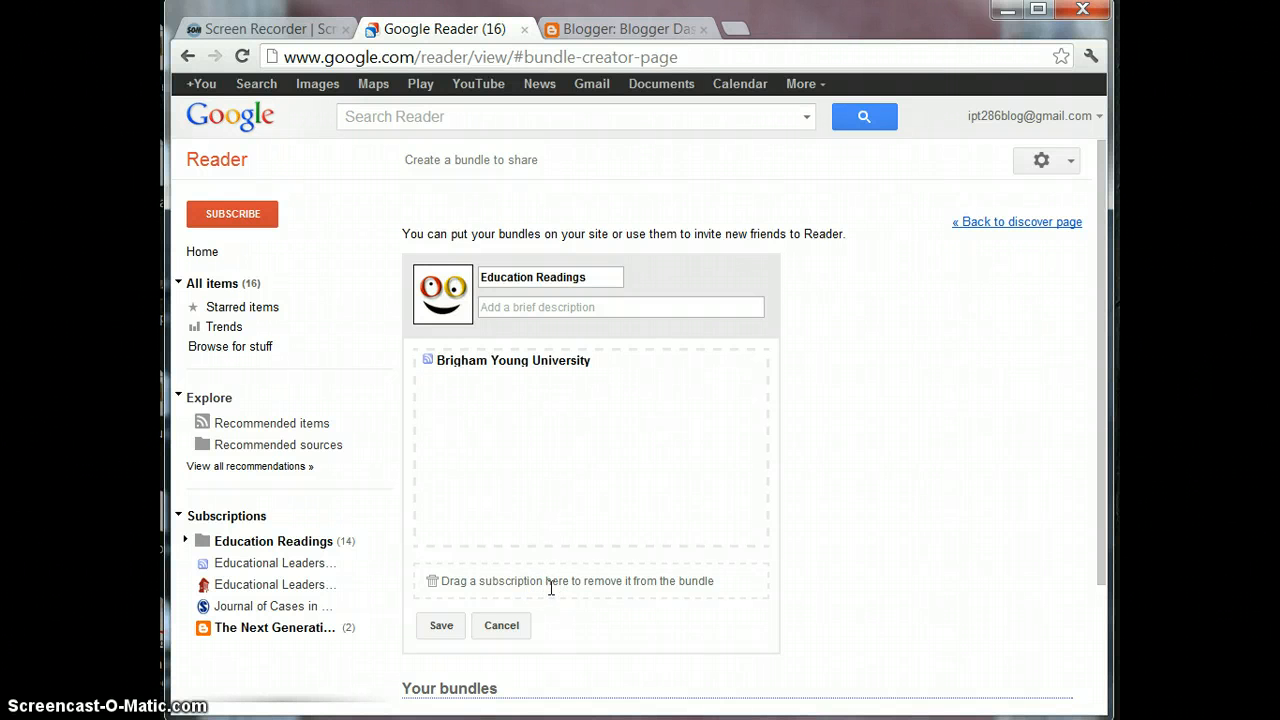
{"action": "left_click_drag", "start_coordinate": [258, 563], "coordinate": [549, 386]}
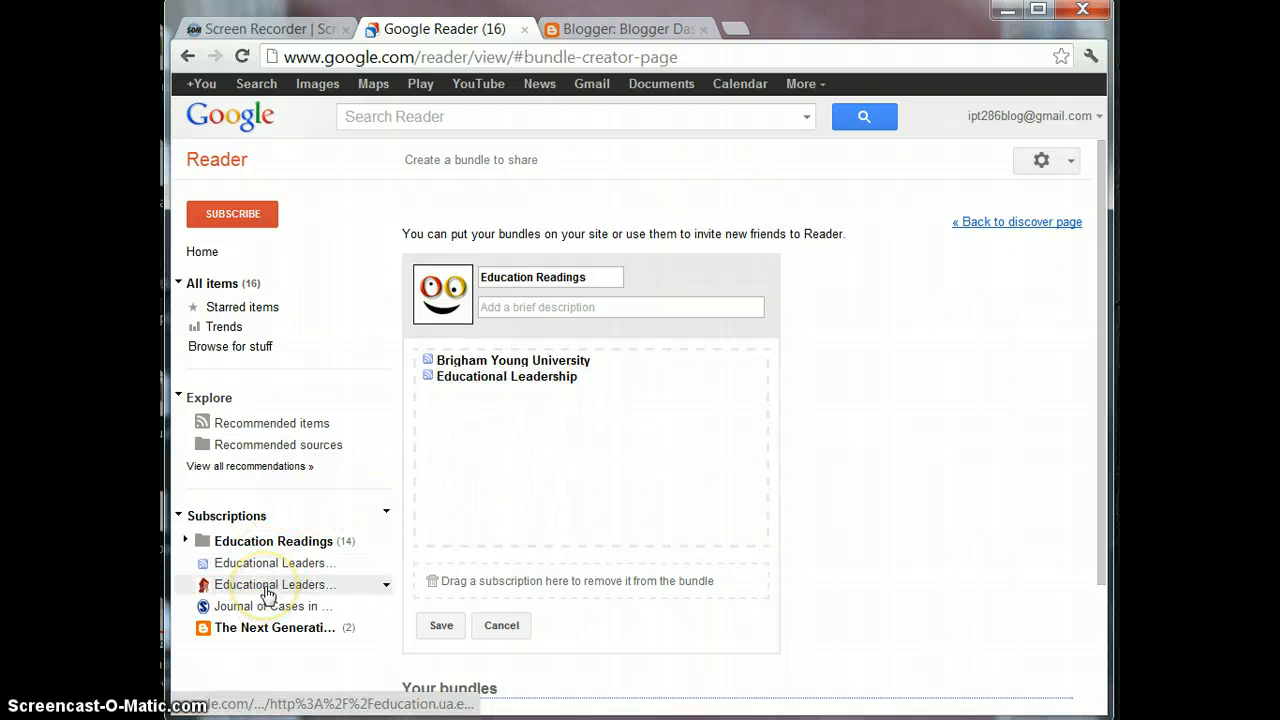
{"action": "left_click_drag", "start_coordinate": [268, 606], "coordinate": [532, 408]}
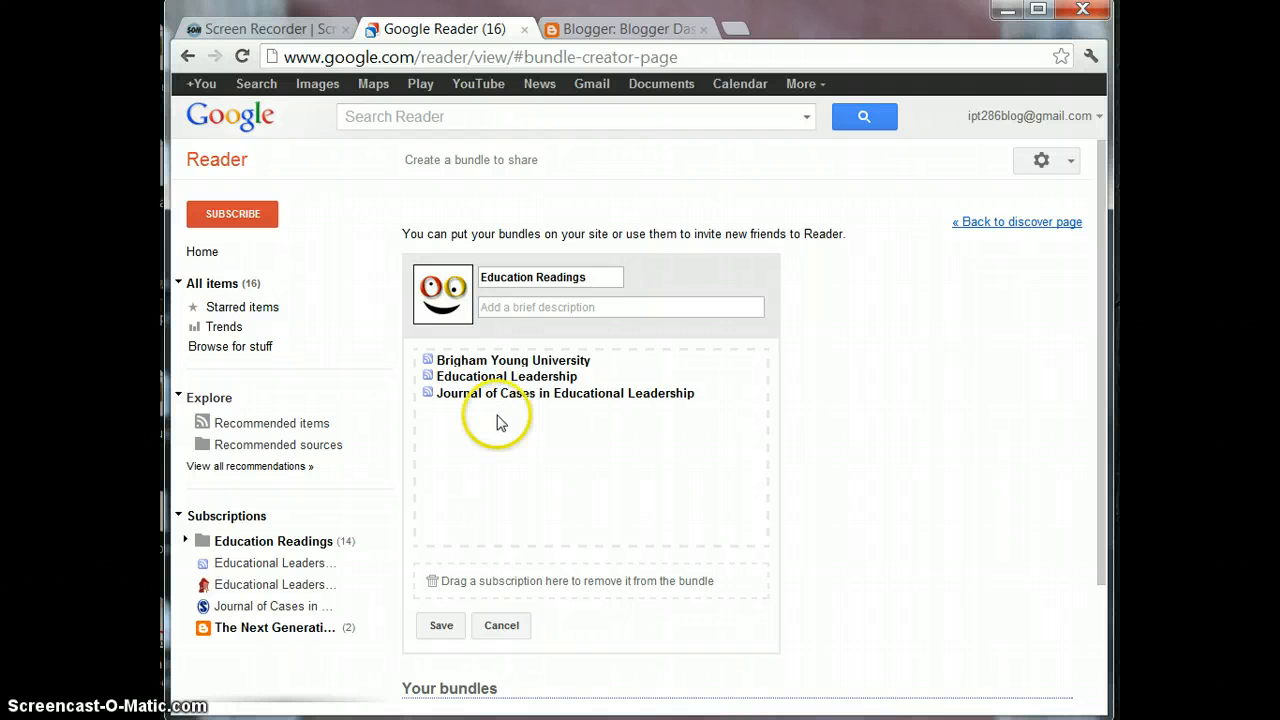
Name the bundle "Great Readings for Education", describe it as "These are my favorite readings about Education Policy", and save it.
{"action": "left_click_drag", "start_coordinate": [590, 277], "coordinate": [440, 285]}
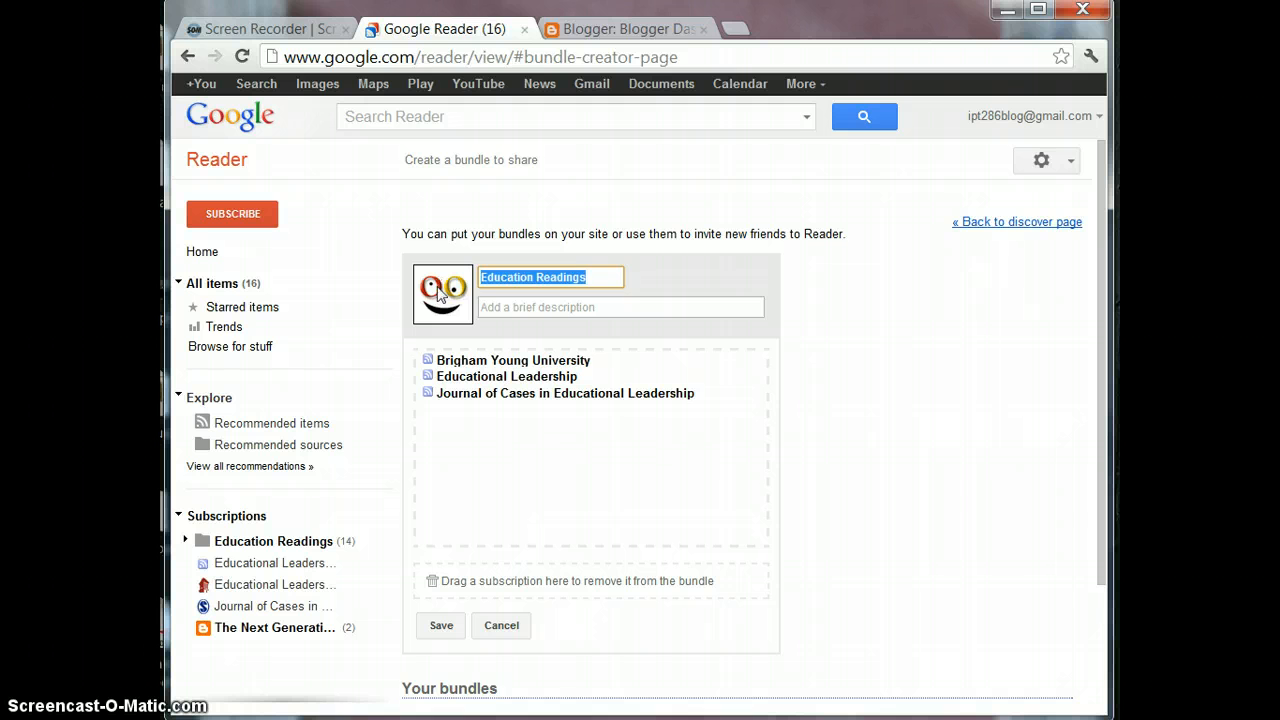
{"action": "type", "text": "Great"}
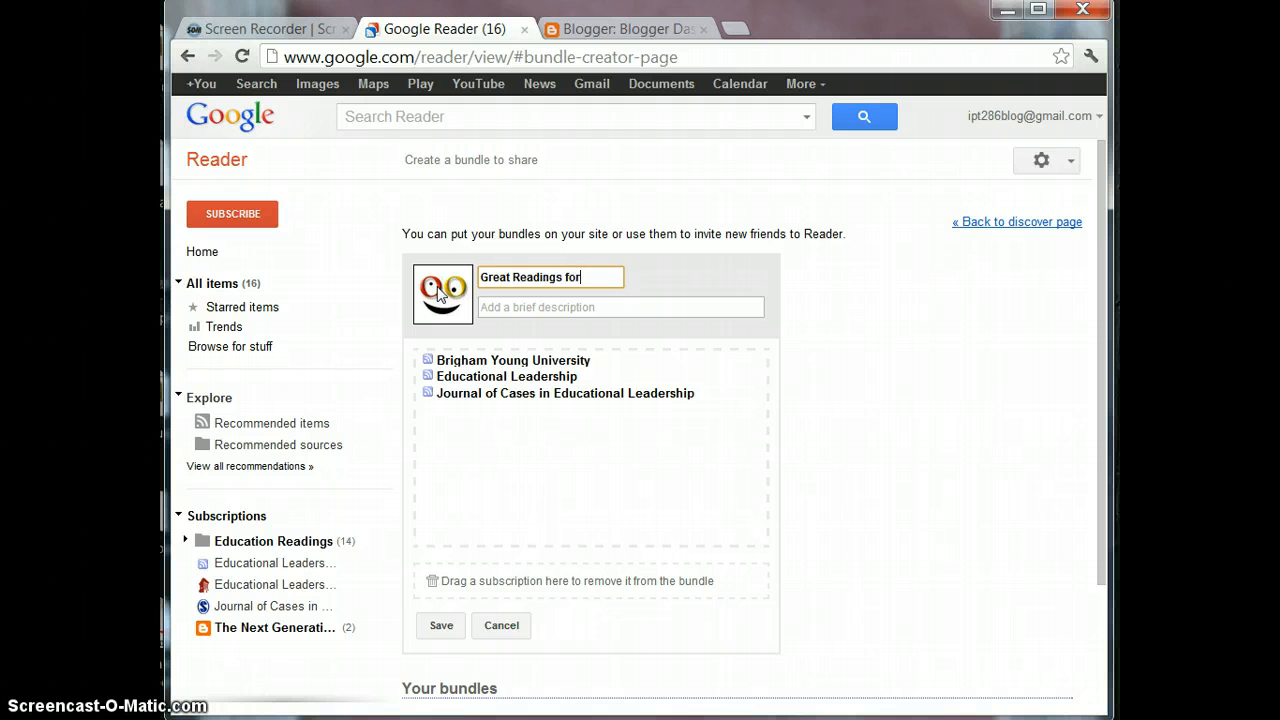
{"action": "type", "text": " Readings for Education"}
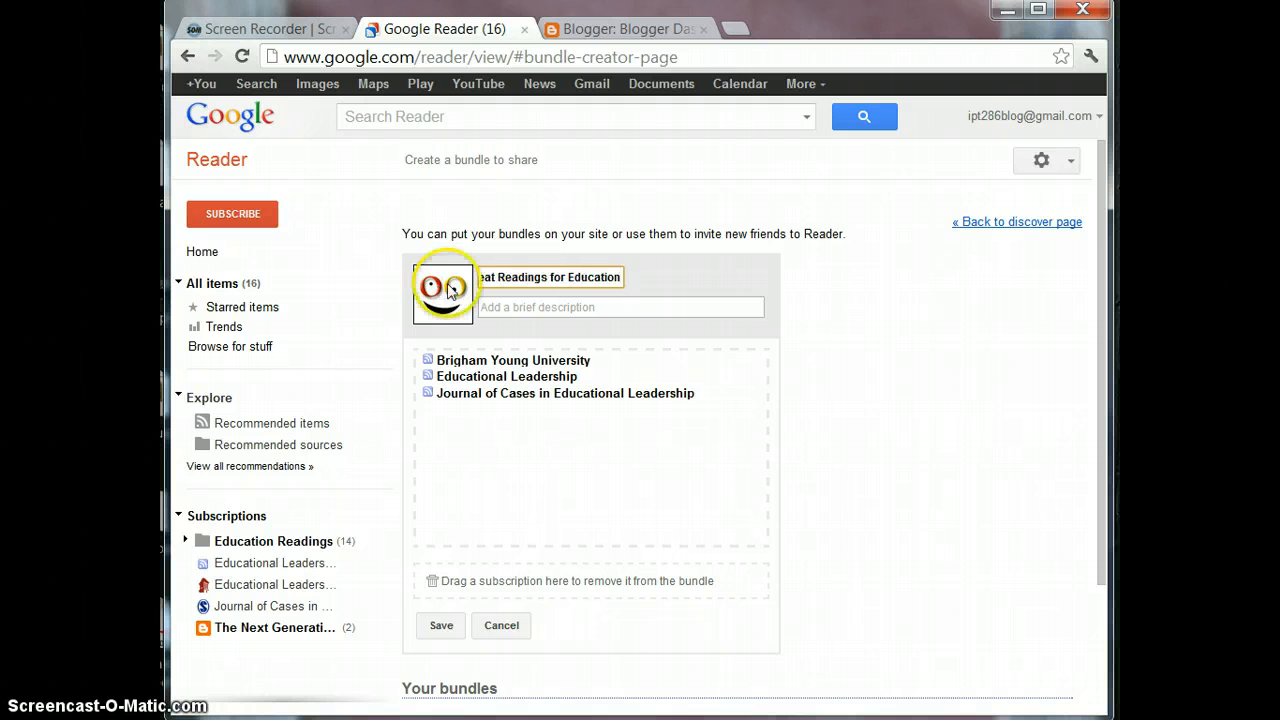
{"action": "left_click", "coordinate": [540, 304]}
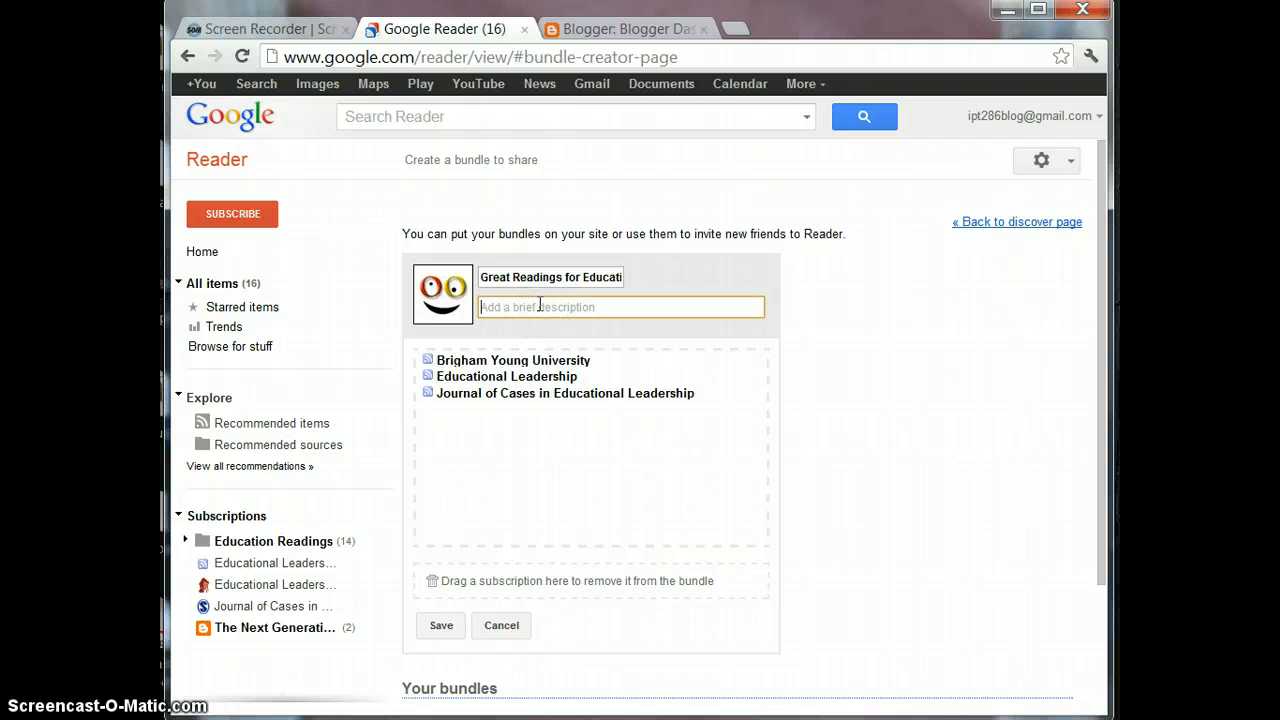
{"action": "type", "text": "THese are my favorite readings about Education Policy"}
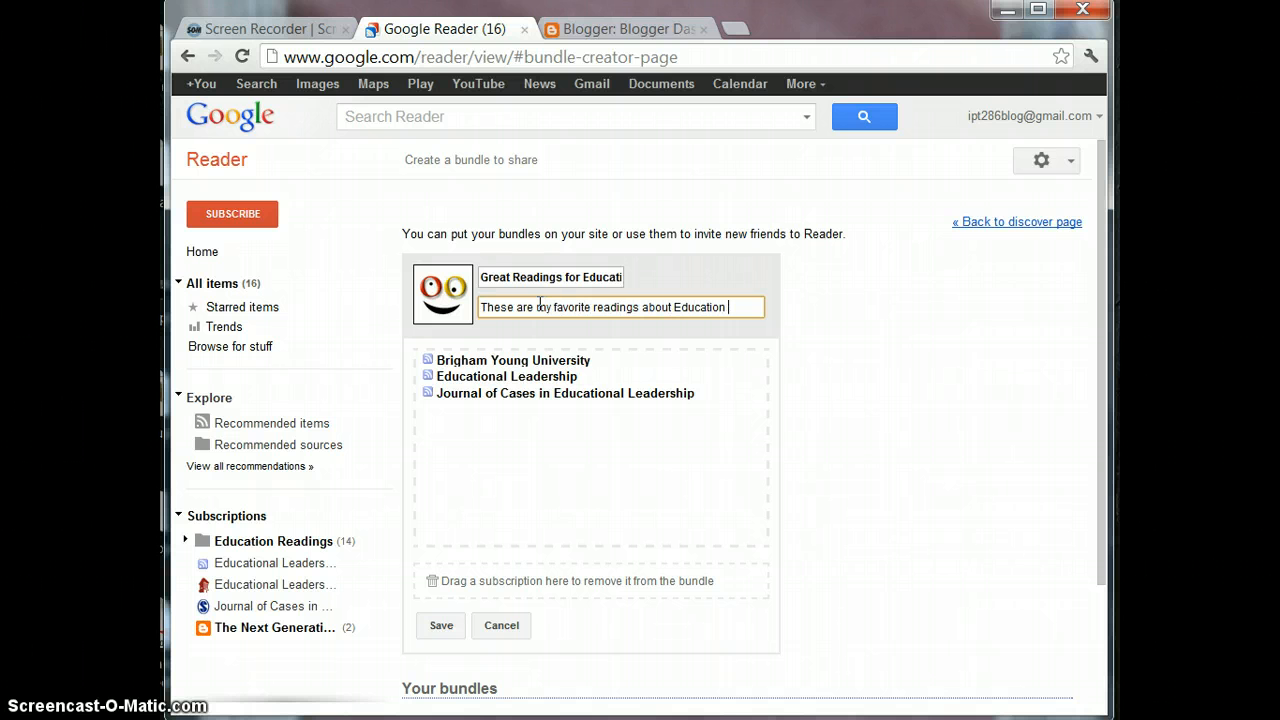
{"action": "left_click", "coordinate": [440, 626]}
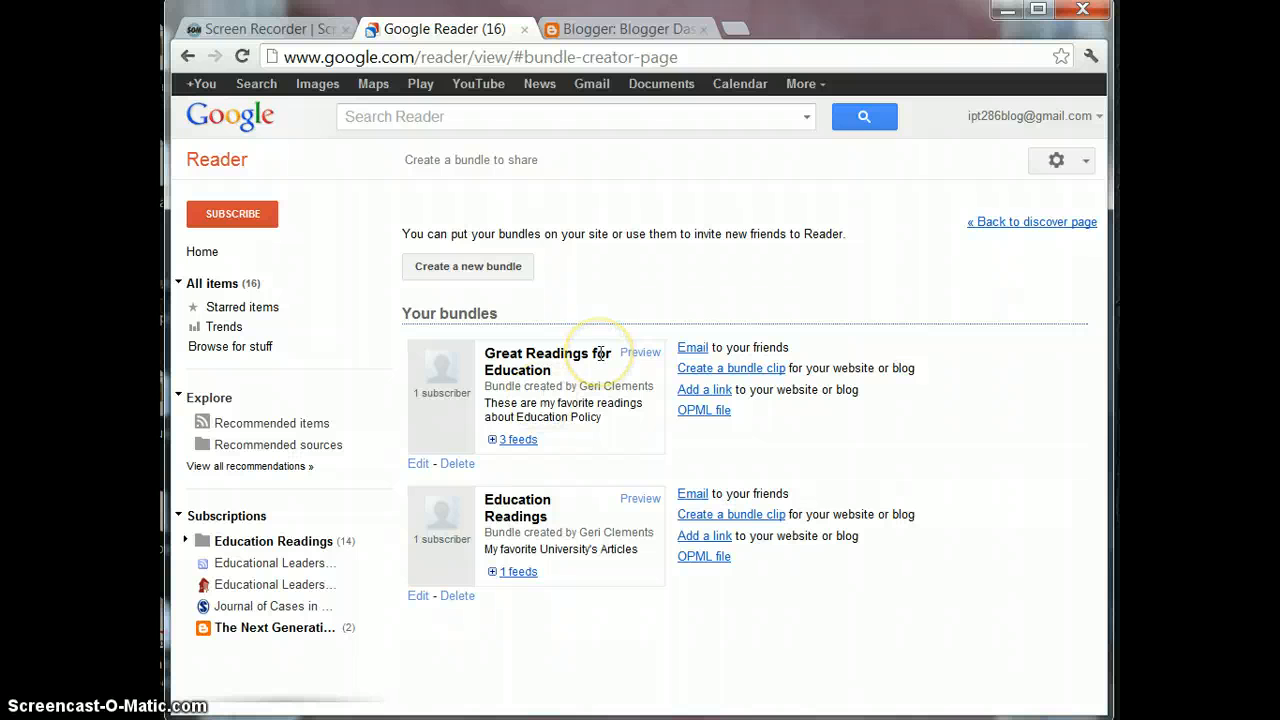
Open the public page of the Great Readings for Education bundle and copy its web address.
{"action": "left_click", "coordinate": [721, 399]}
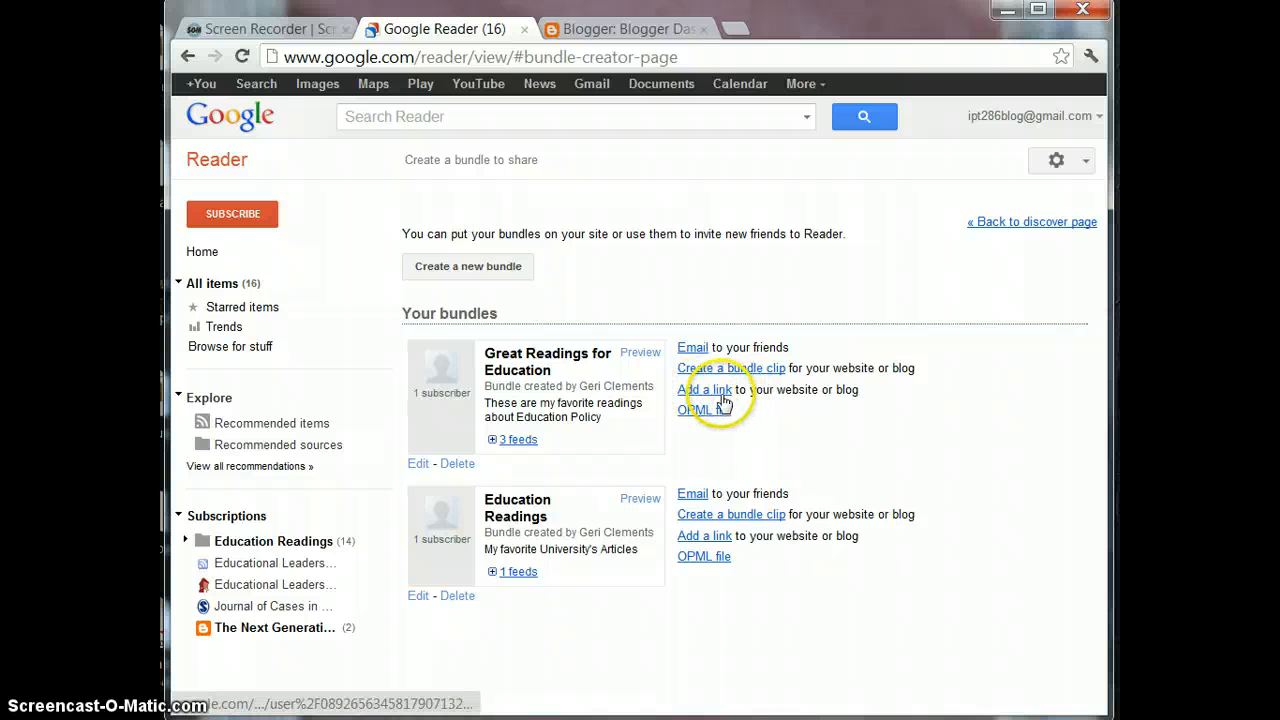
{"action": "left_click", "coordinate": [587, 60]}
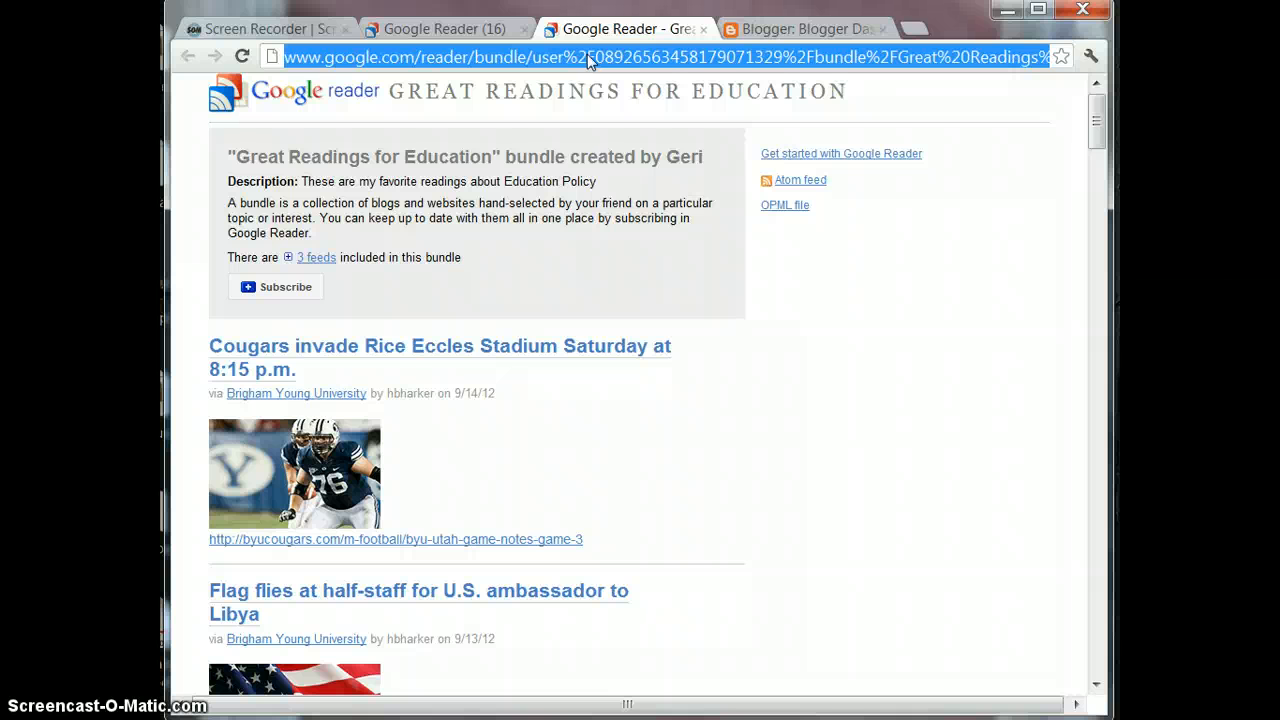
Switch to Blogger and open the layout of the 11th Grade English blog.
{"action": "left_click", "coordinate": [800, 33]}
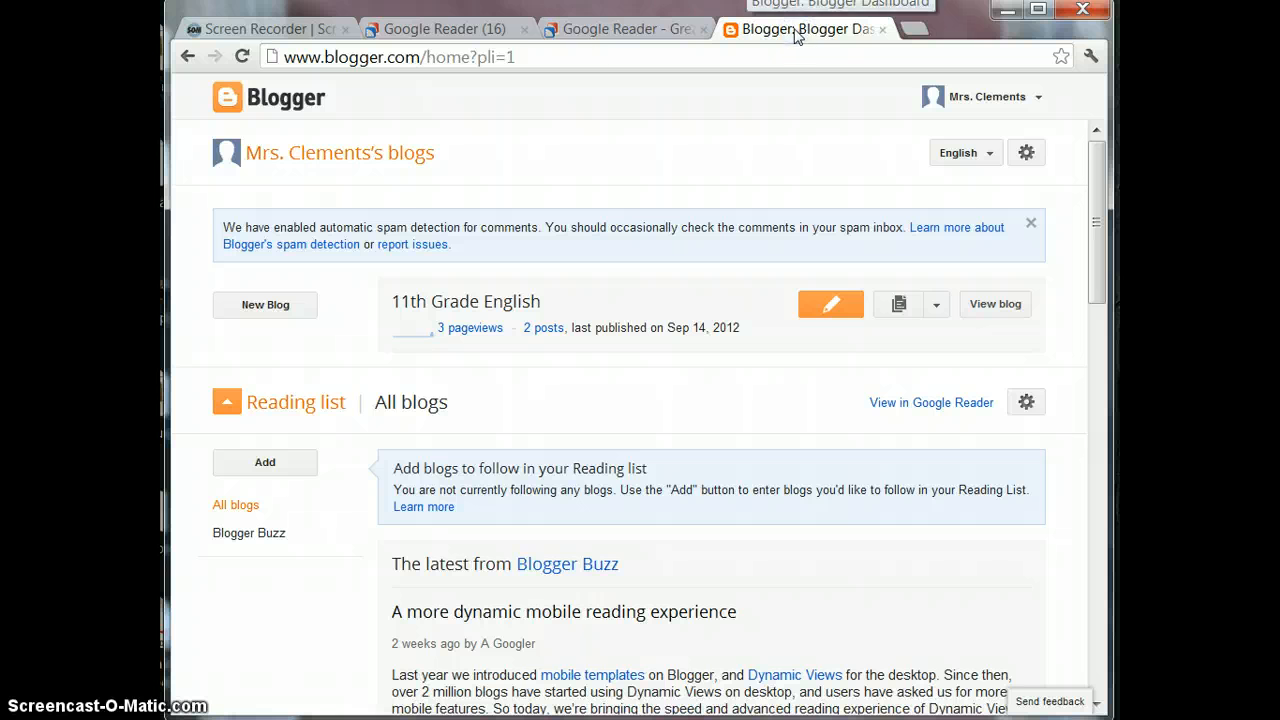
{"action": "left_click", "coordinate": [438, 302]}
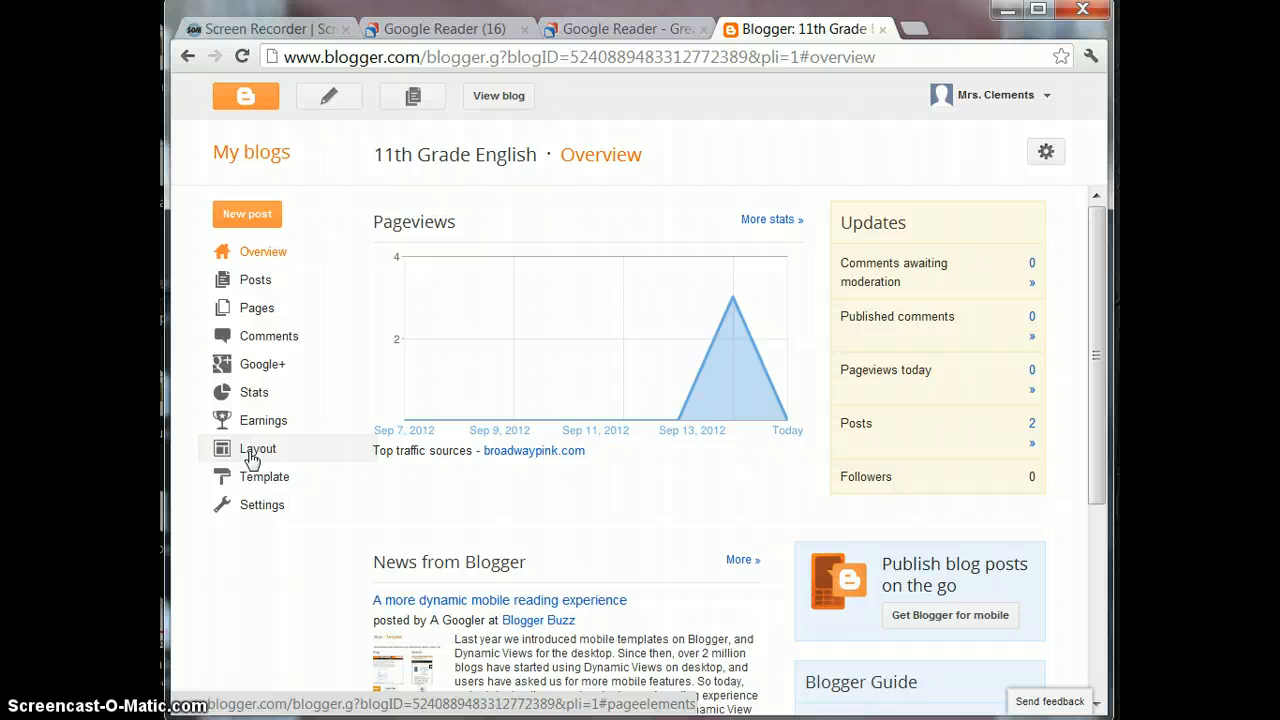
{"action": "left_click", "coordinate": [255, 449]}
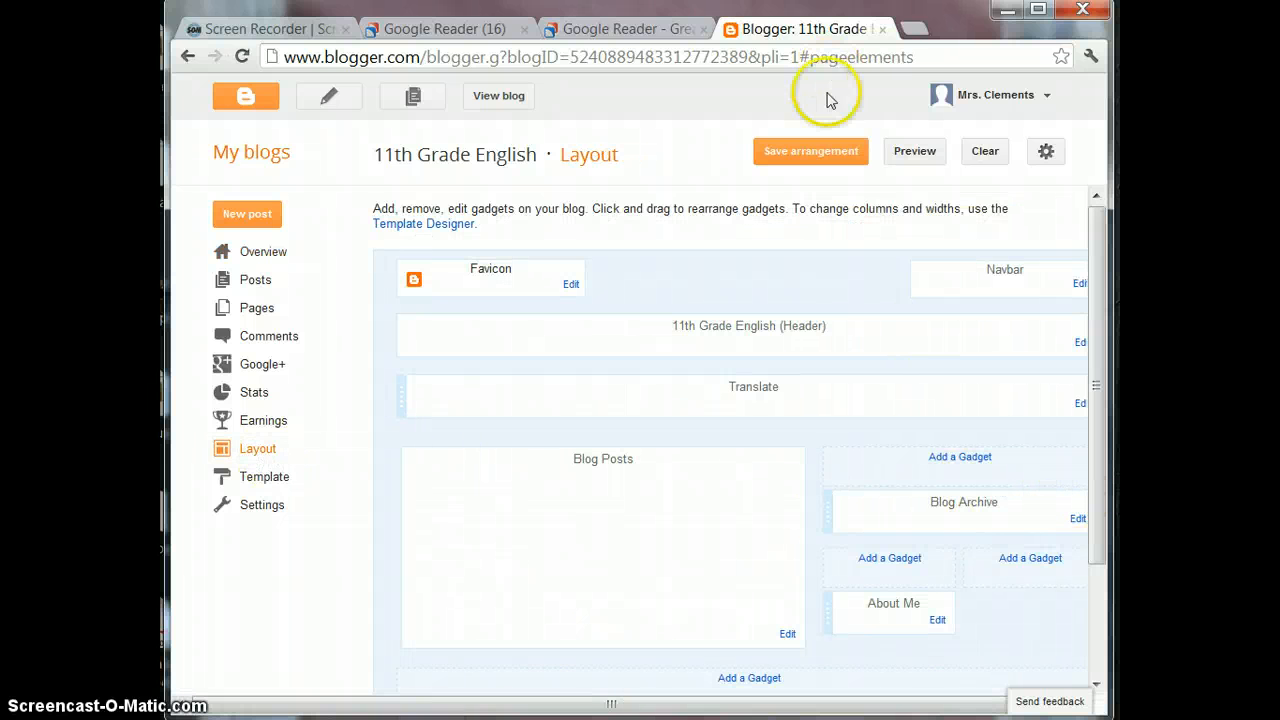
Add a Feed gadget to the sidebar area above Blog Archive.
{"action": "left_click_drag", "start_coordinate": [817, 703], "coordinate": [903, 700]}
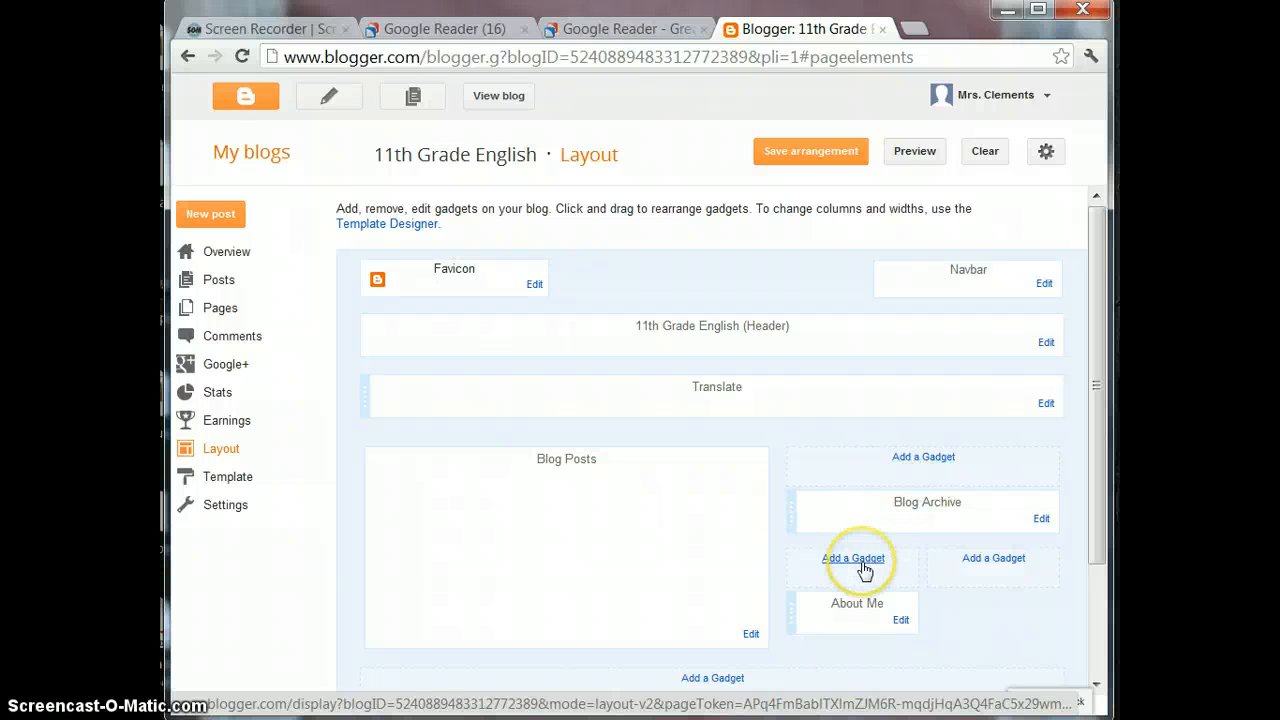
{"action": "left_click", "coordinate": [923, 457]}
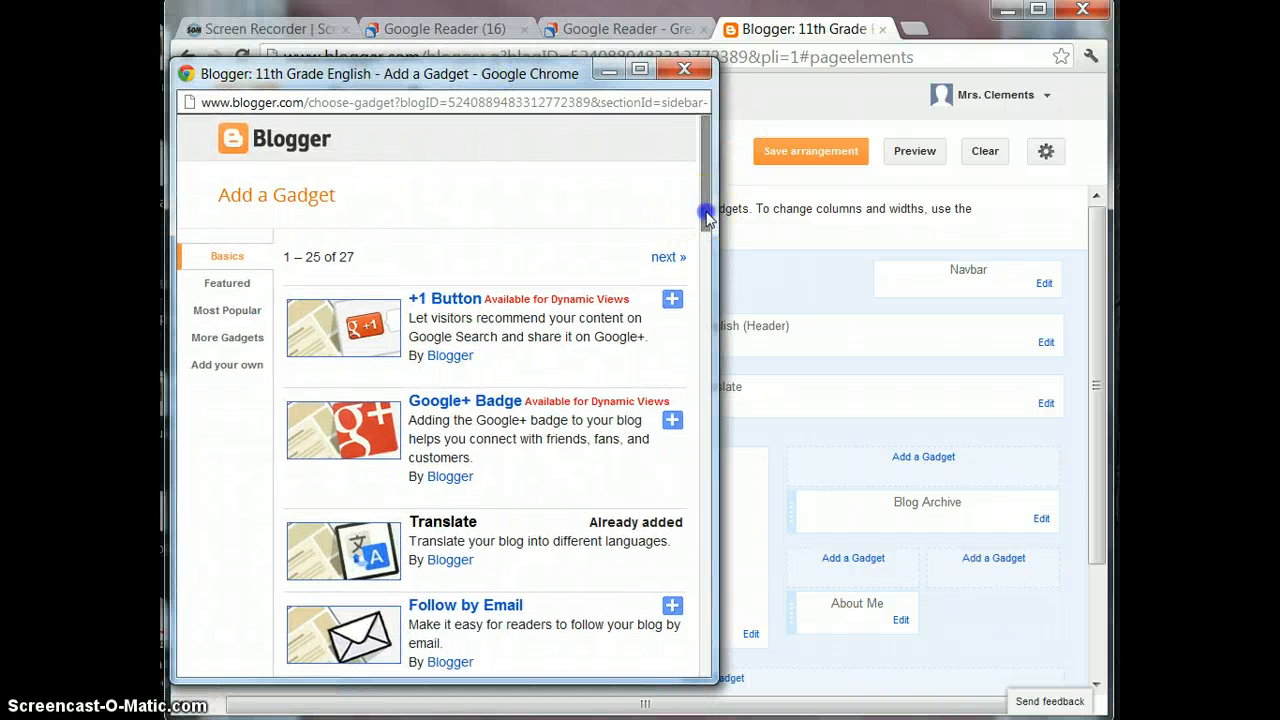
{"action": "left_click_drag", "start_coordinate": [708, 206], "coordinate": [737, 569]}
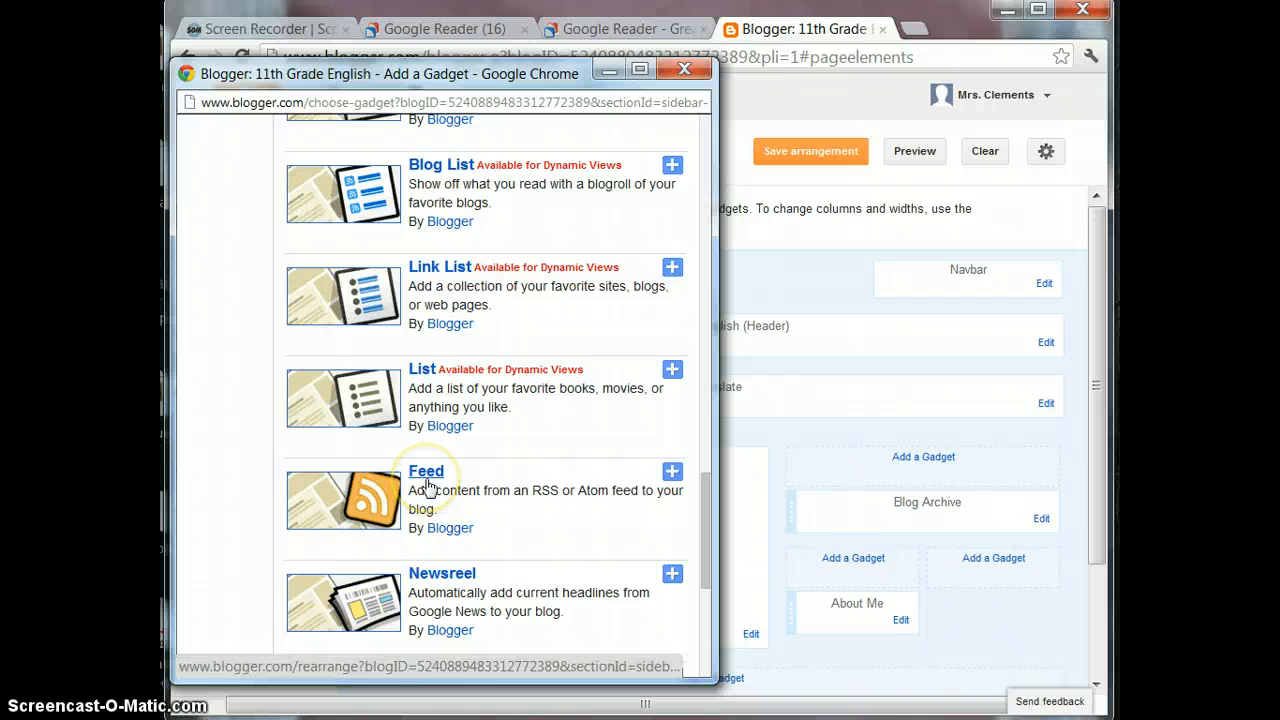
{"action": "left_click", "coordinate": [672, 471]}
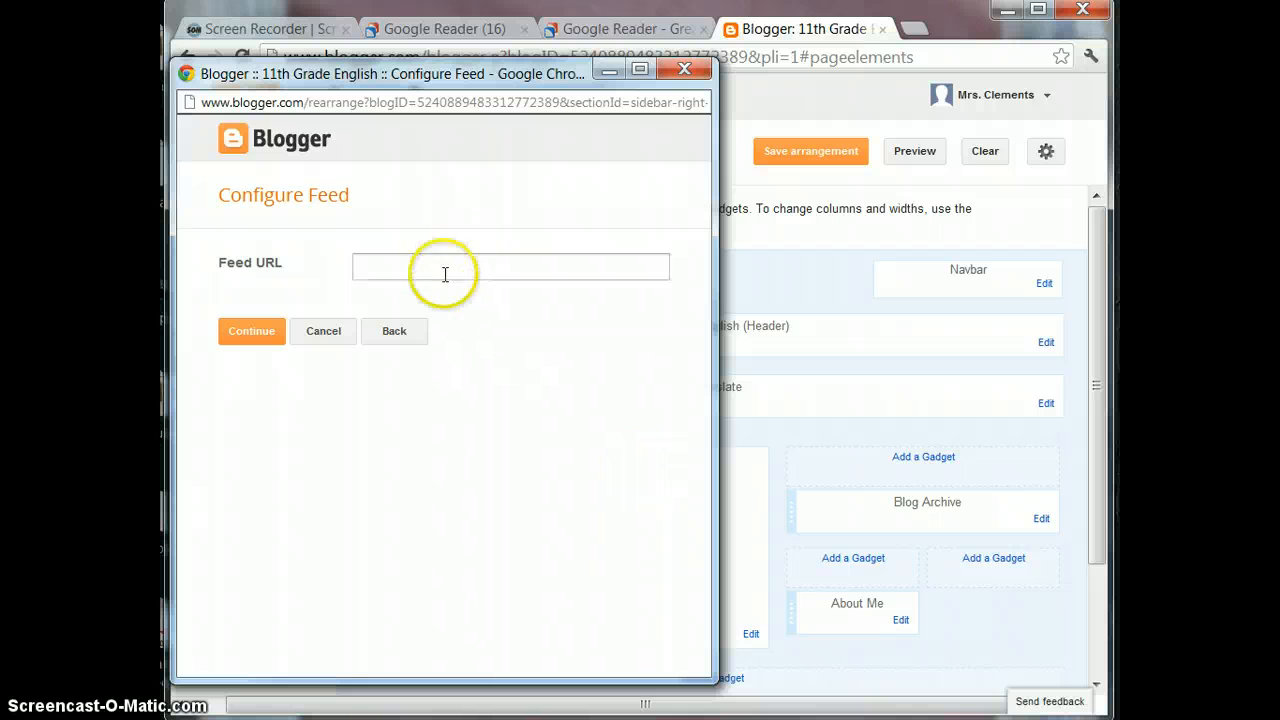
Paste the copied bundle address as the gadget's feed URL and continue to its display settings.
{"action": "left_click", "coordinate": [439, 268]}
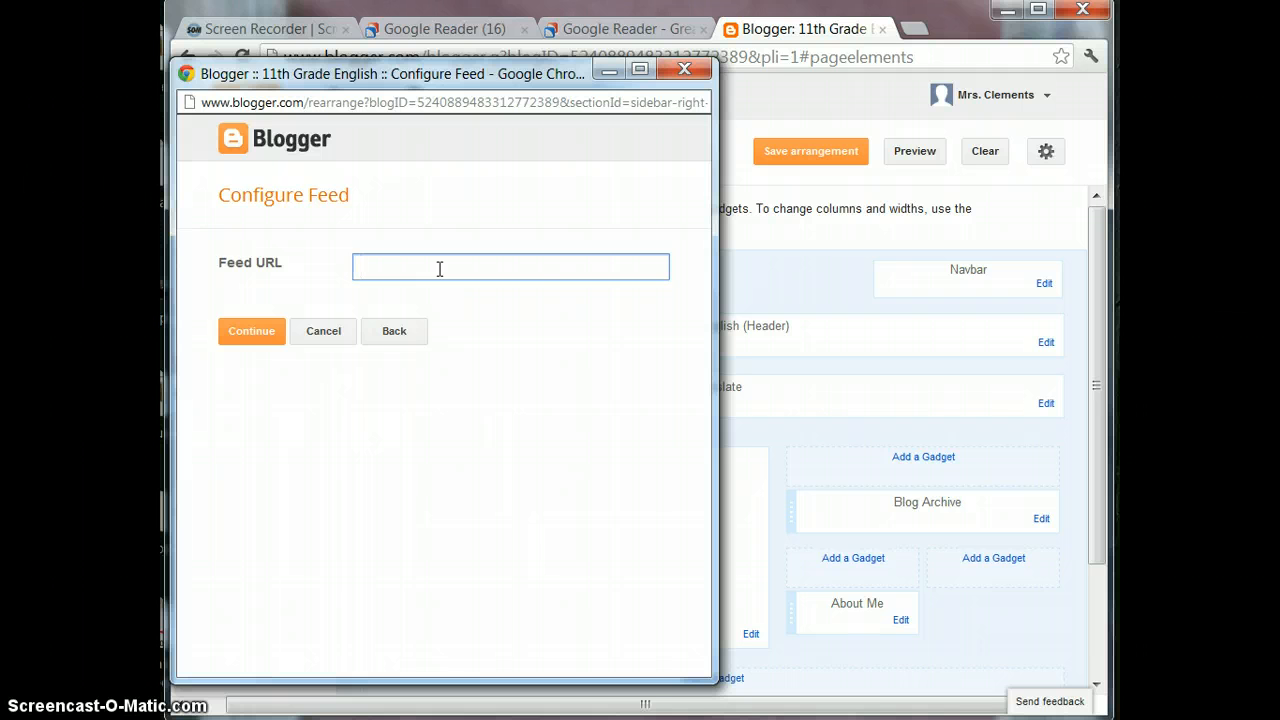
{"action": "key", "text": "ctrl+v"}
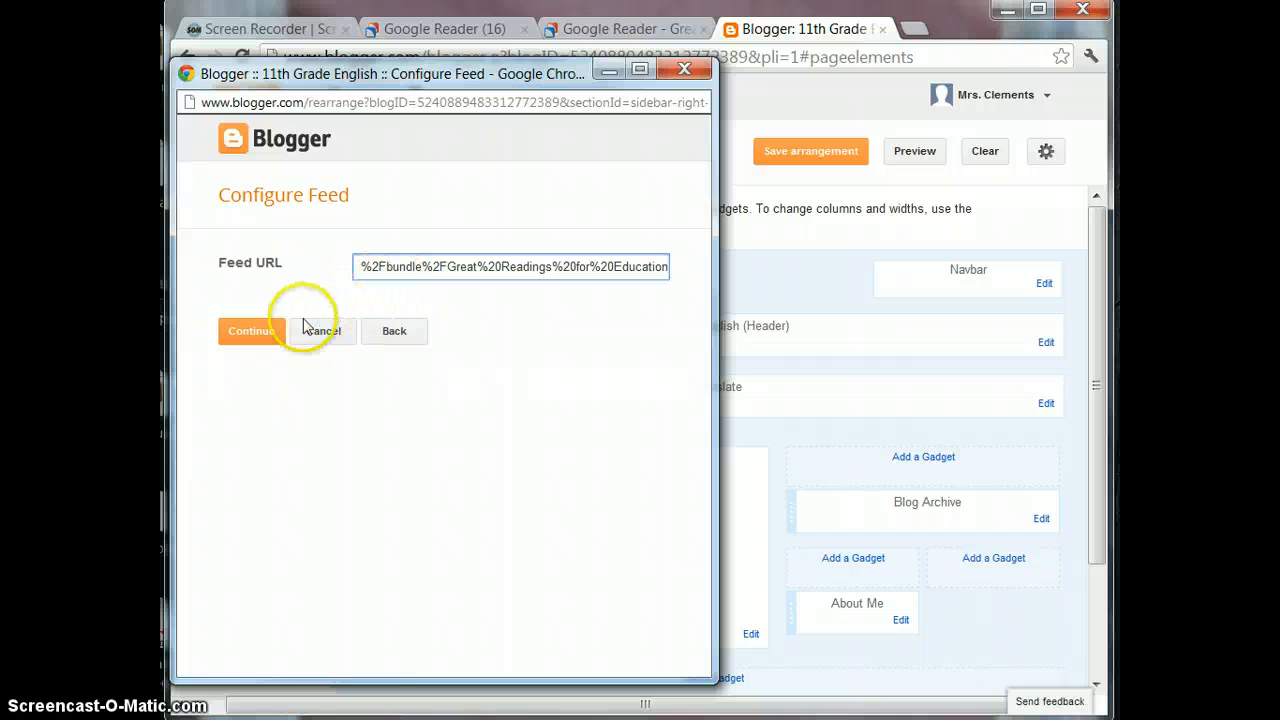
{"action": "left_click", "coordinate": [264, 338]}
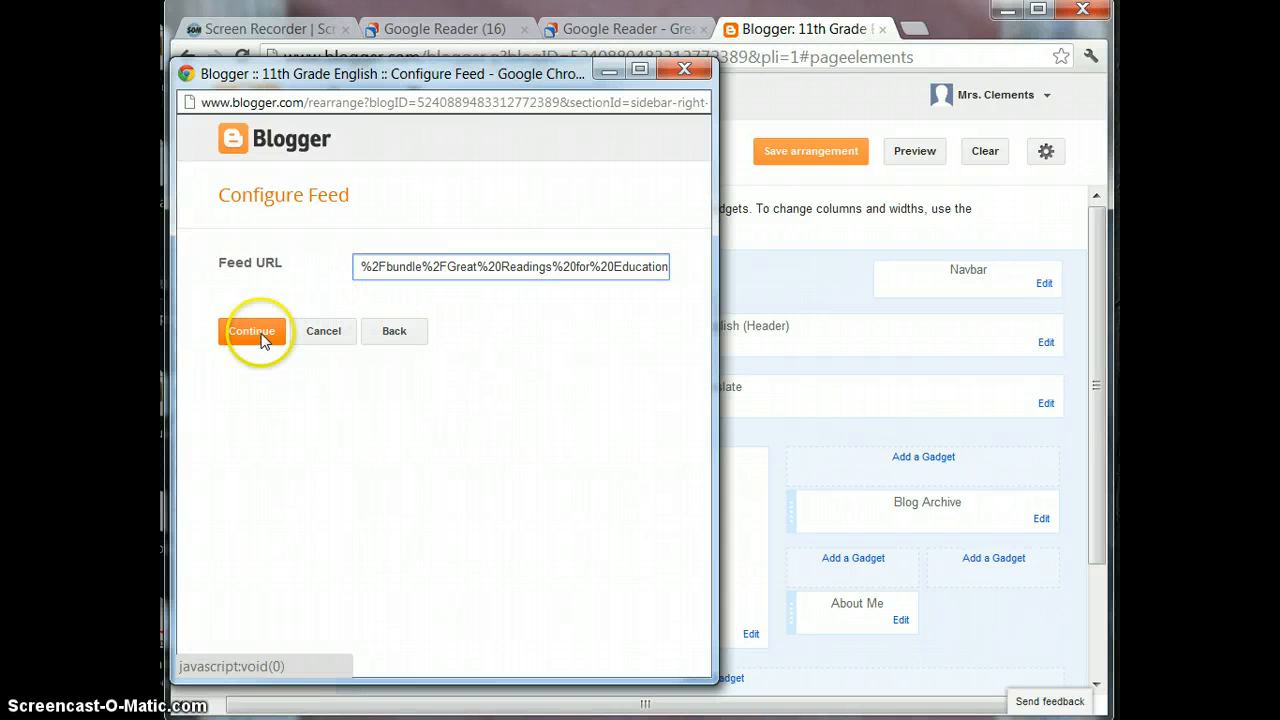
{"action": "left_click", "coordinate": [264, 338]}
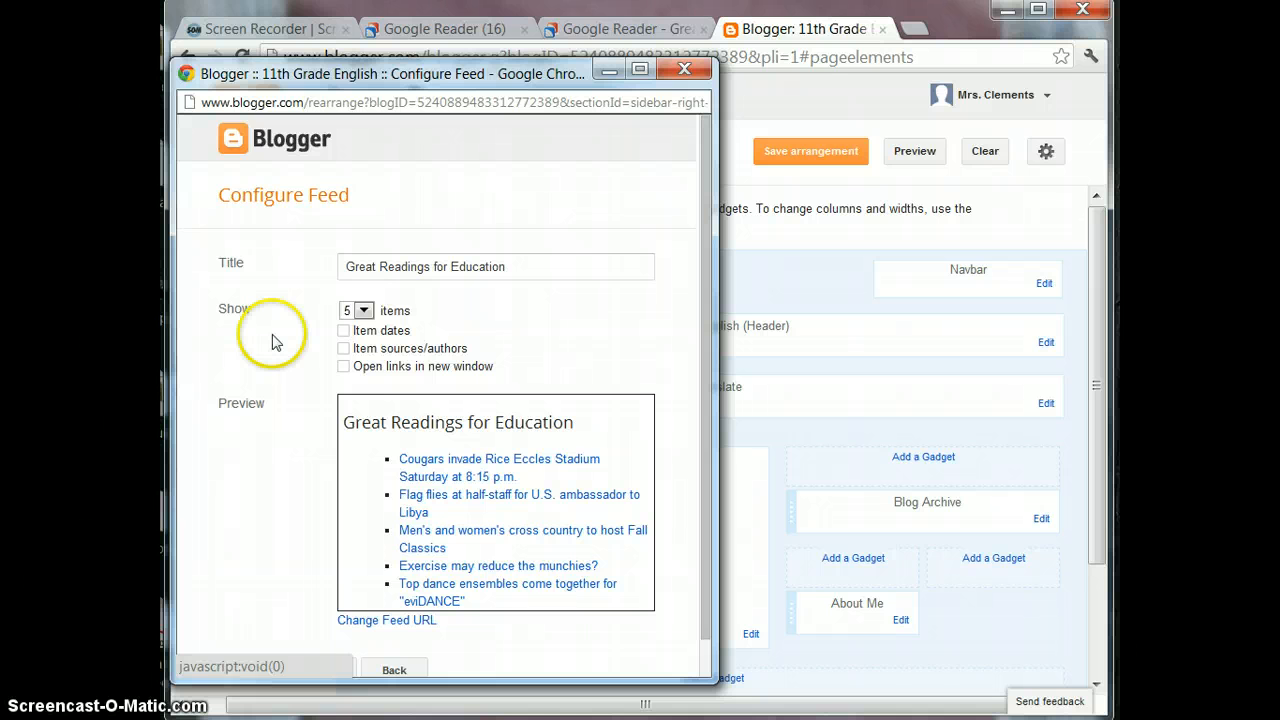
Set the feed to show 4 items and open links in a new window, without item dates or sources/authors, and save the gadget.
{"action": "left_click", "coordinate": [363, 311]}
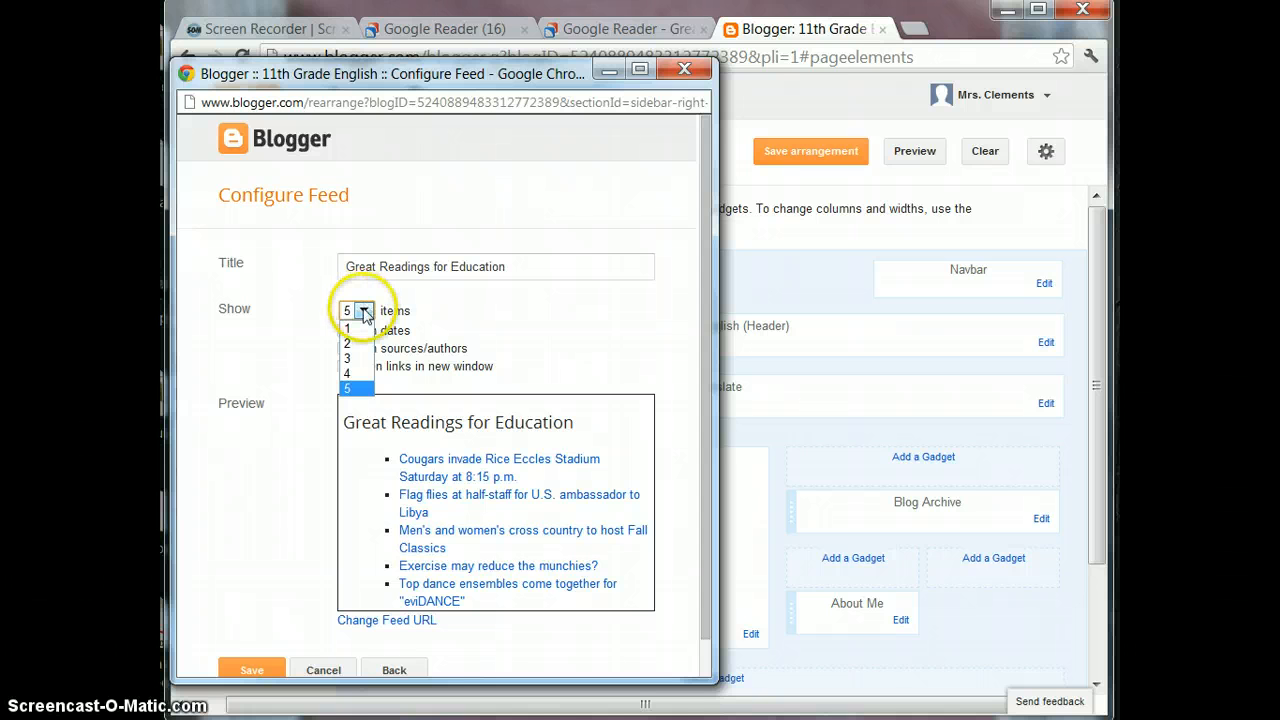
{"action": "left_click", "coordinate": [357, 376]}
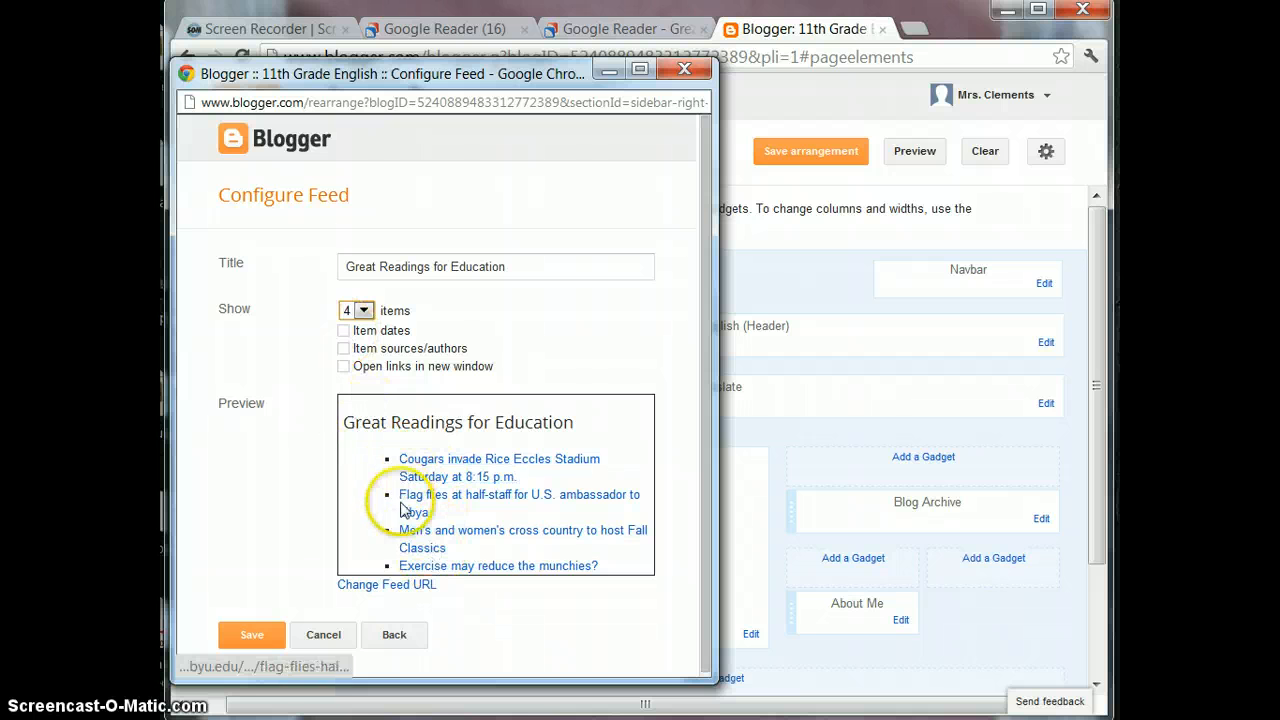
{"action": "left_click", "coordinate": [342, 331]}
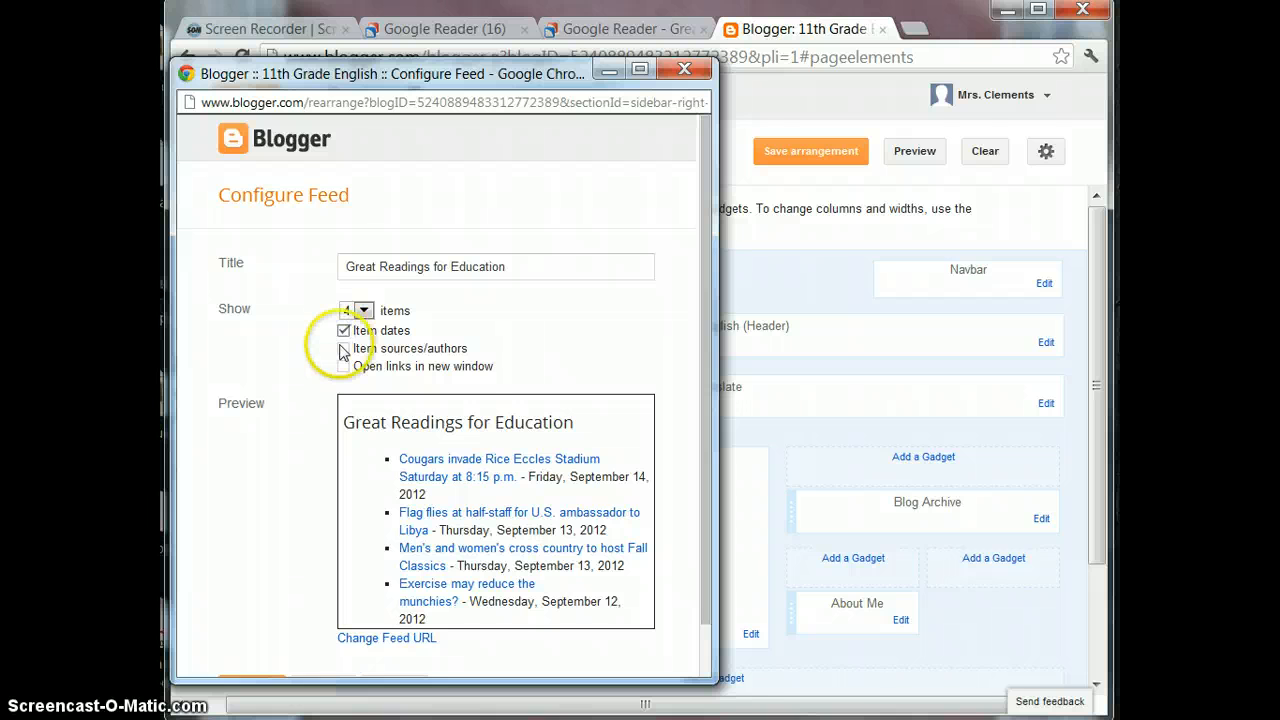
{"action": "left_click", "coordinate": [343, 349]}
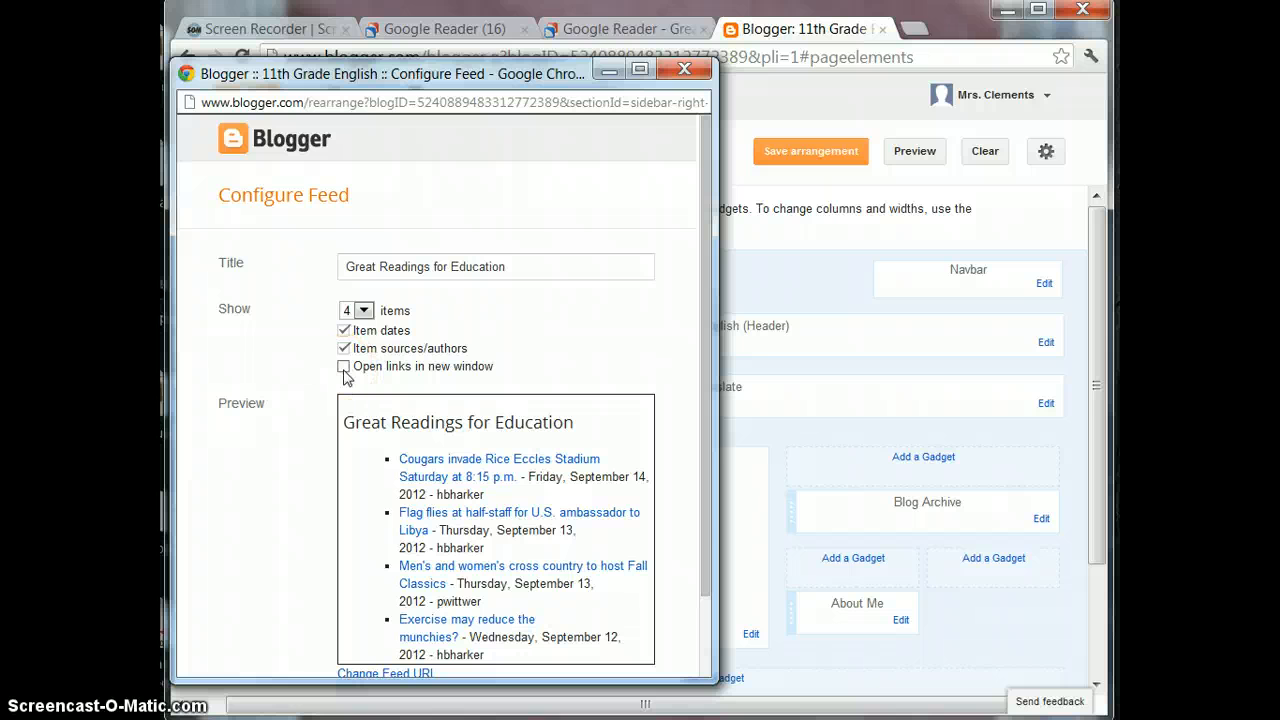
{"action": "left_click", "coordinate": [343, 367]}
{"action": "left_click", "coordinate": [344, 349]}
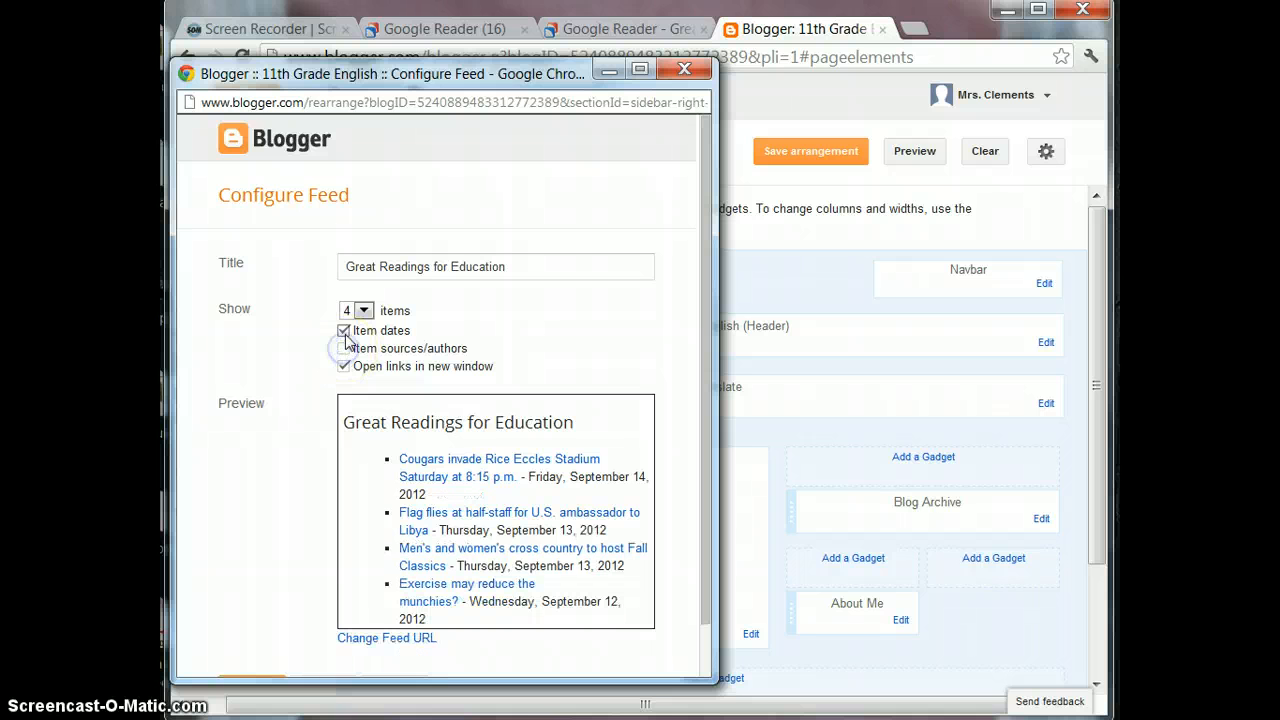
{"action": "left_click", "coordinate": [343, 331]}
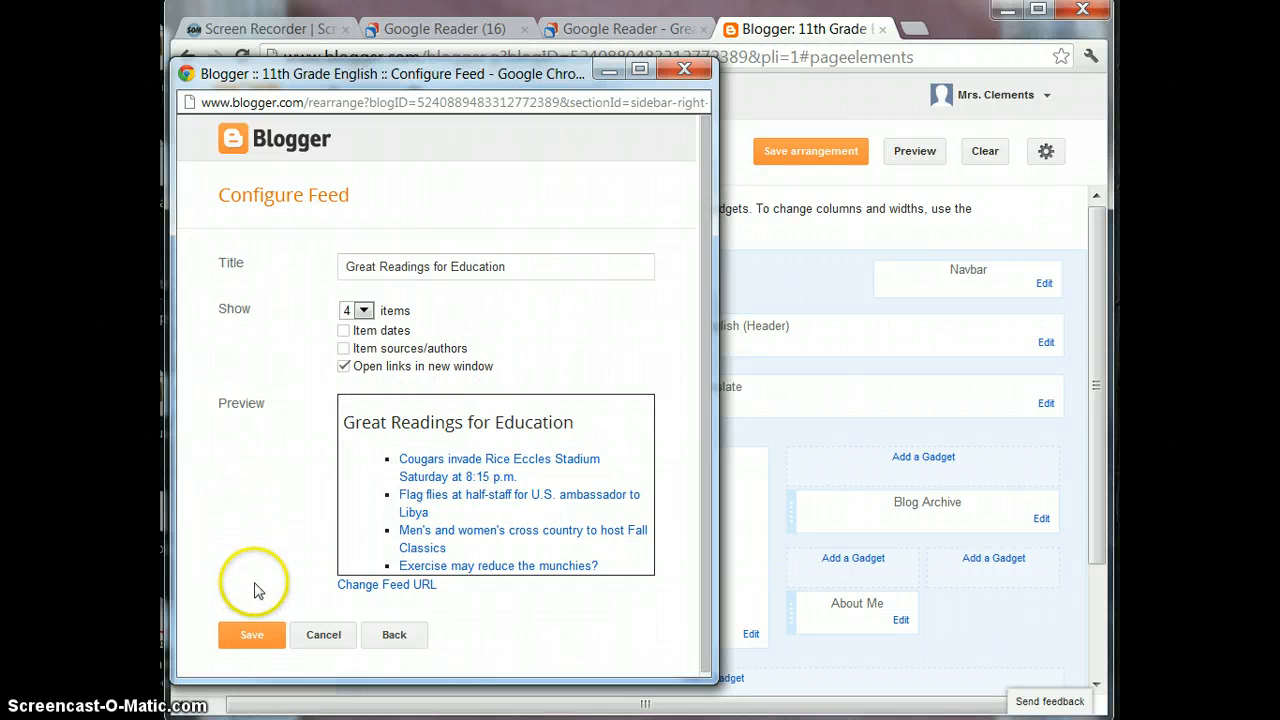
{"action": "left_click", "coordinate": [250, 634]}
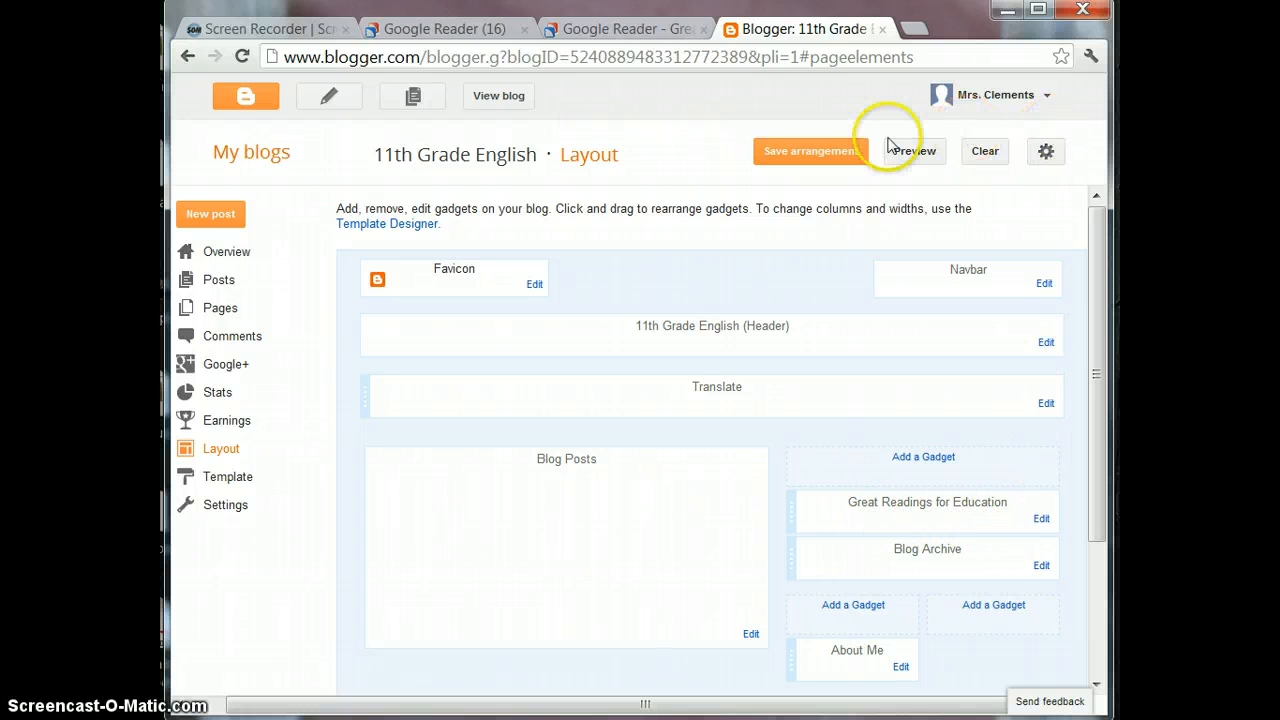
Save the layout arrangement and view the 11th Grade English blog.
{"action": "left_click", "coordinate": [803, 156]}
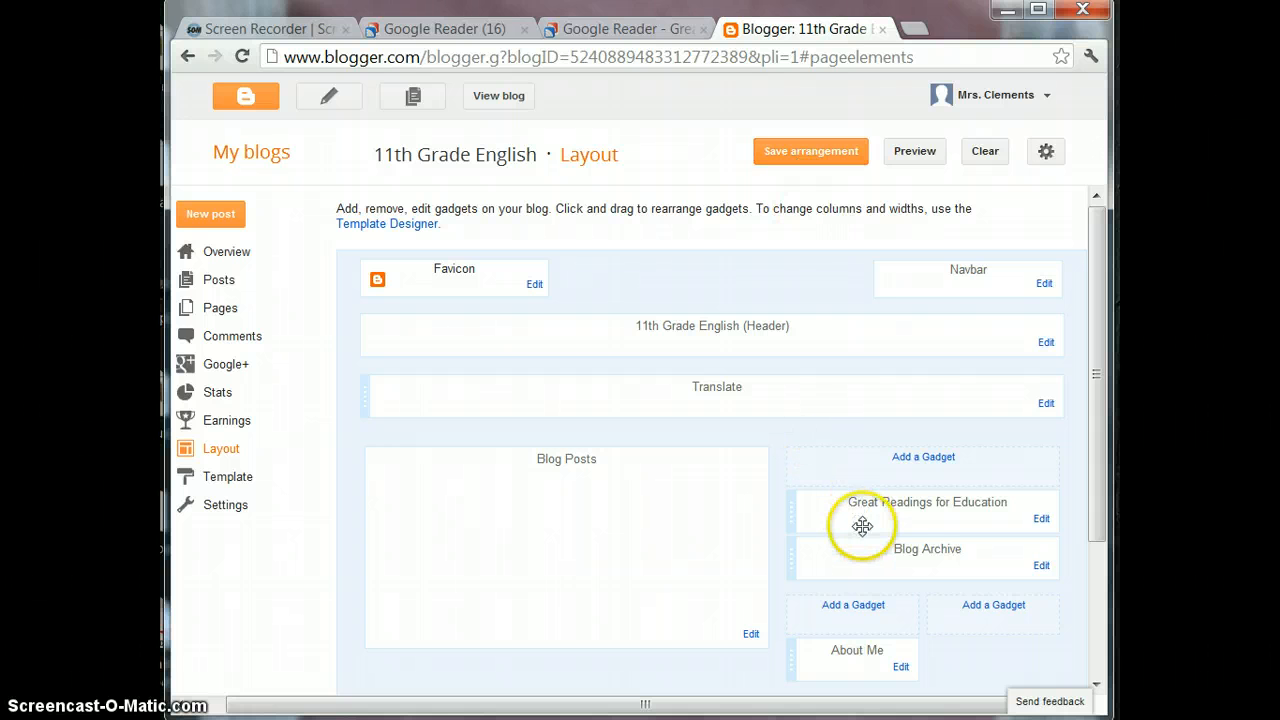
{"action": "left_click", "coordinate": [504, 101]}
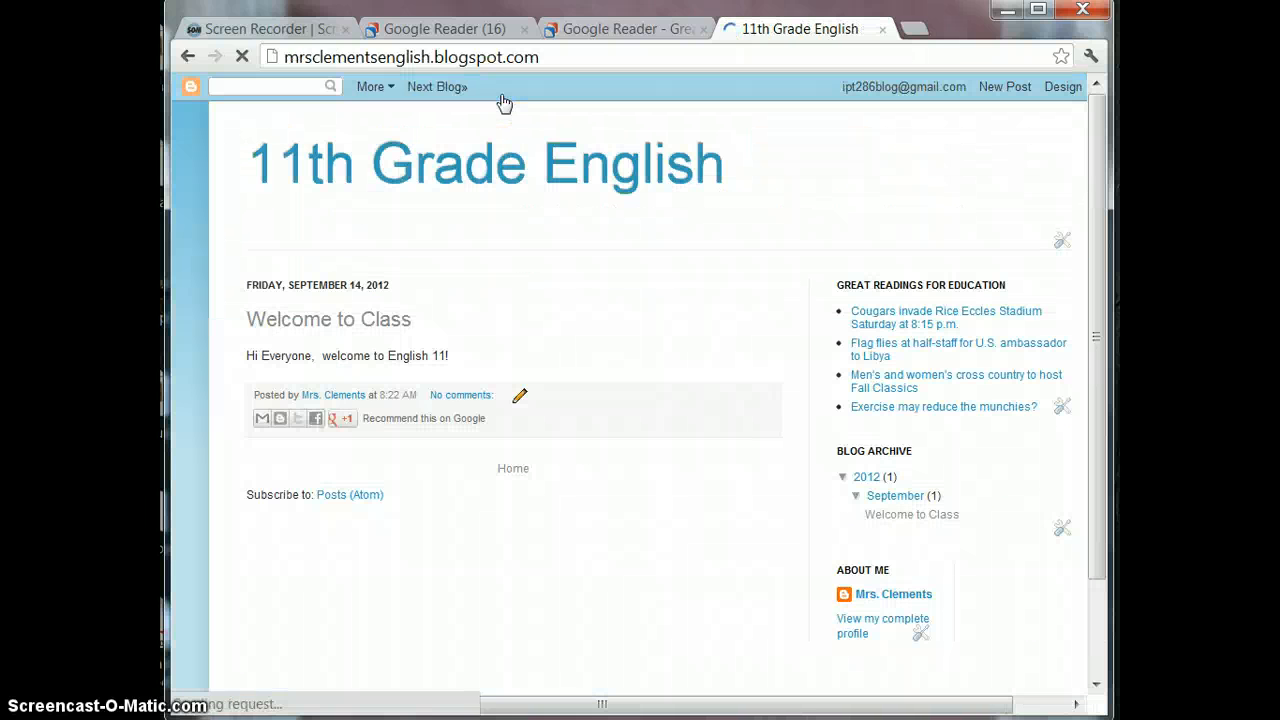